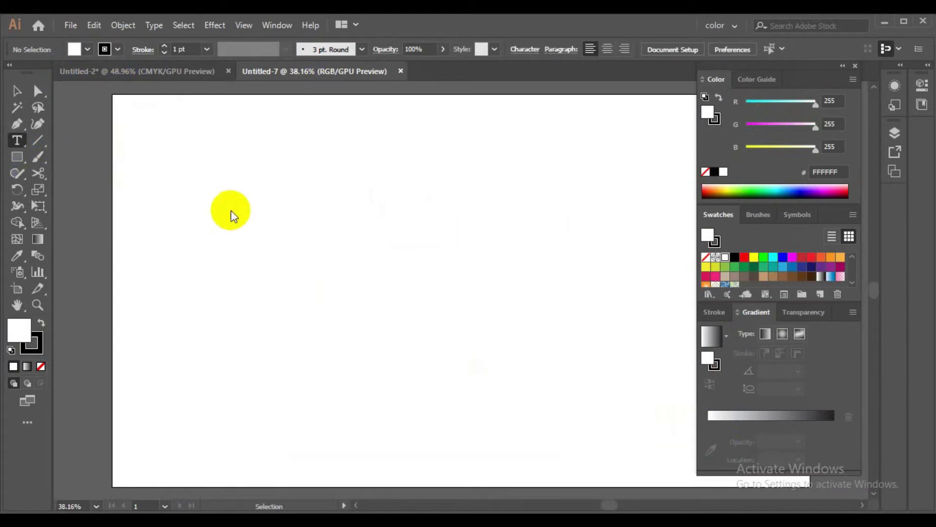
Type the title 'Developer Career Computer Institute', breaking it onto two lines after Career.
left_click(233, 214)
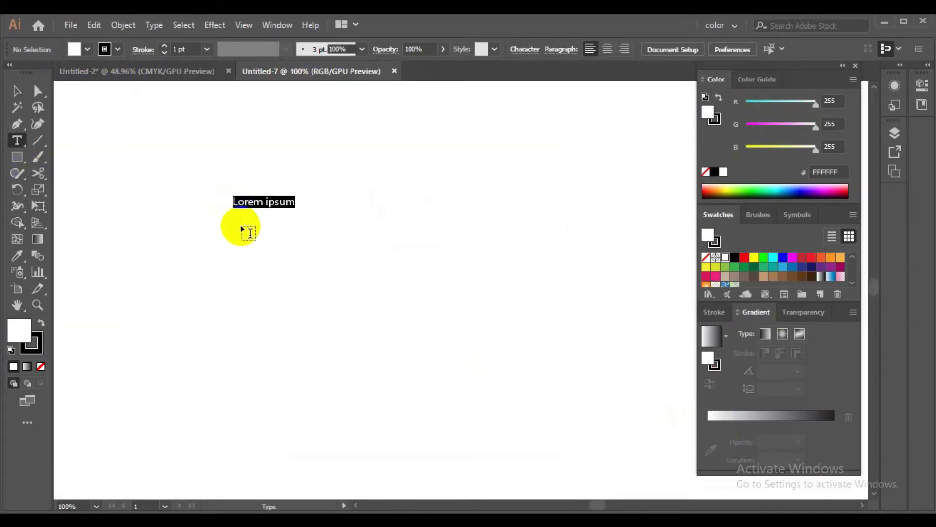
type("Developer Career Computer")
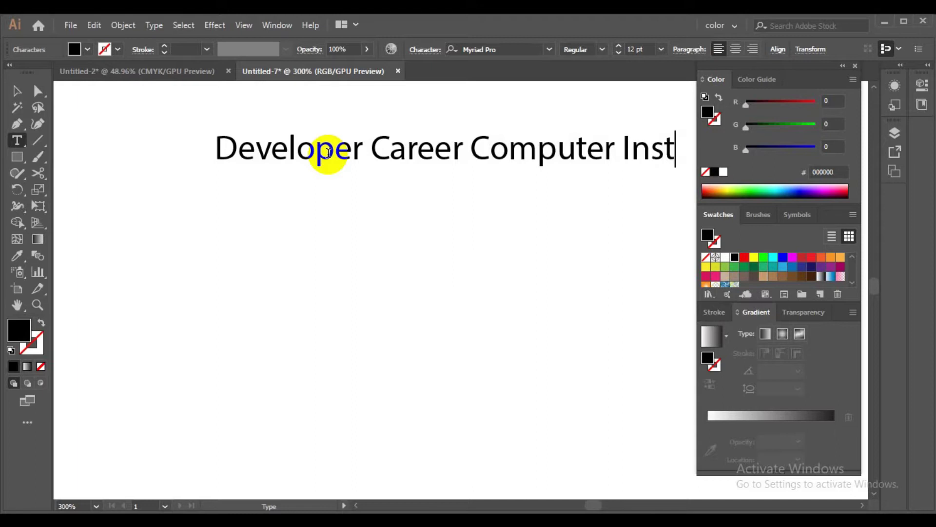
left_click_drag(328, 152, 255, 152)
left_click(396, 151)
key("Return")
left_click(16, 90)
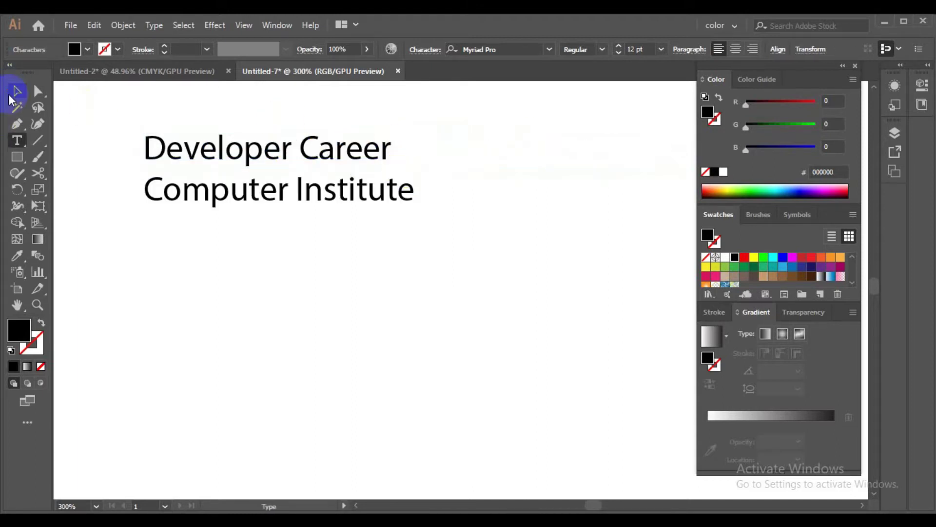
left_click(254, 146)
Set the title in Century Gothic Bold, tighten its leading, and convert it to outlines.
key("ctrl+t")
left_click(661, 131)
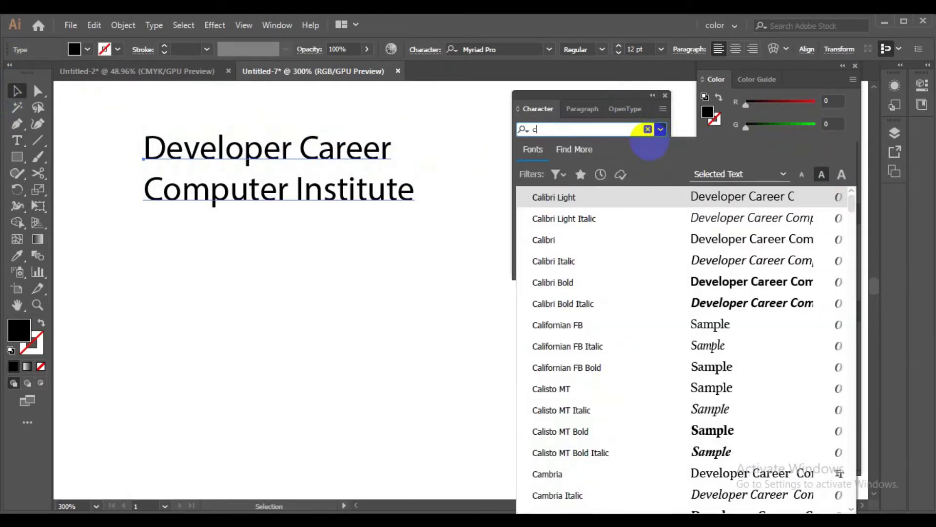
type("Century Gothic Bold")
key("Return")
scroll(619, 171, "down", 4)
left_click(447, 195)
key("ctrl+t")
right_click(327, 154)
left_click(351, 185)
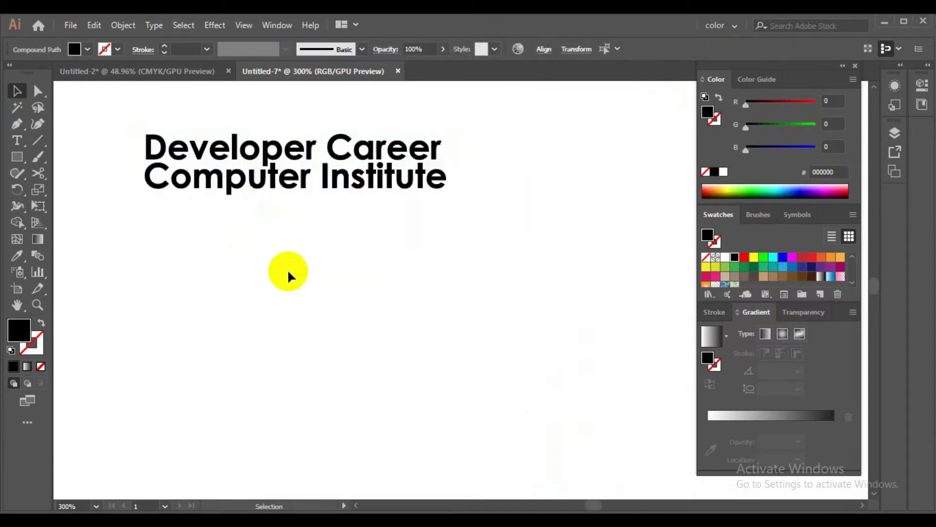
Rearrange the outlined words: Developer below, Career right, Computer and Institute beneath Career.
left_click_drag(316, 161, 300, 274)
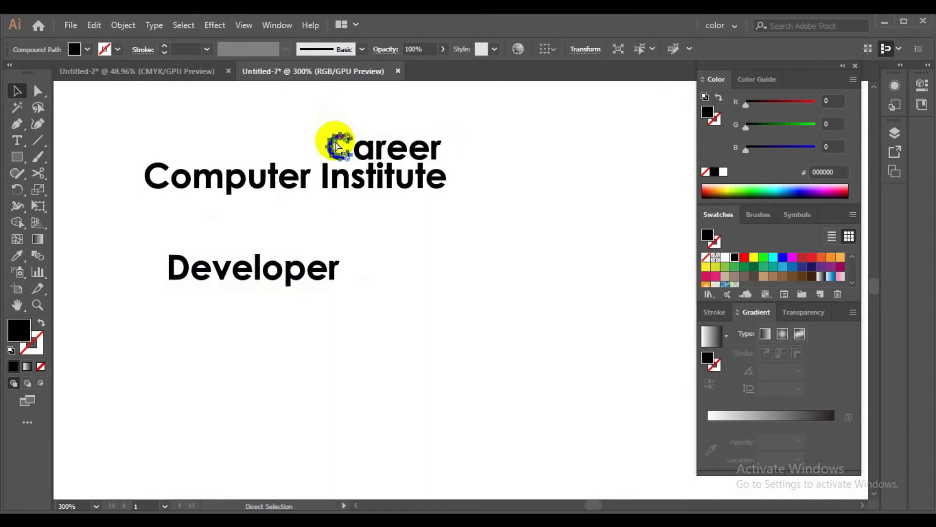
left_click_drag(450, 155, 524, 155)
left_click_drag(321, 157, 450, 214)
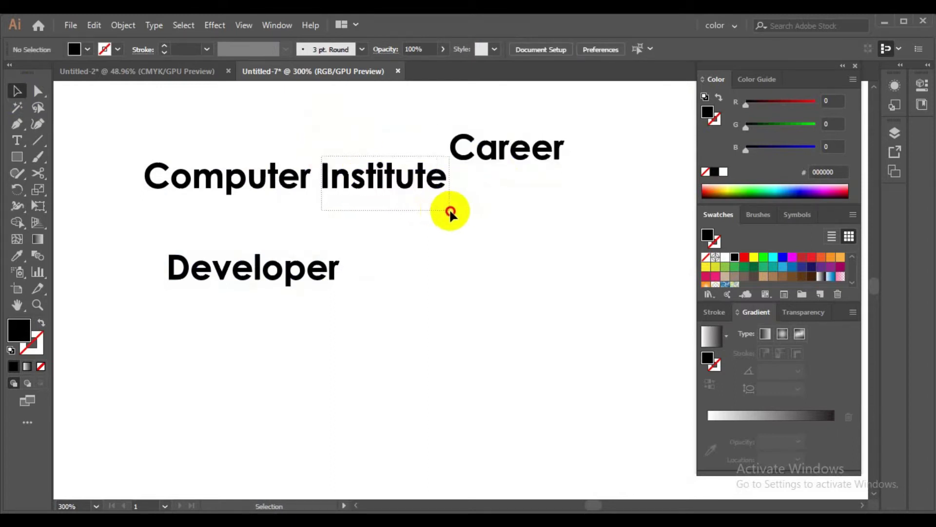
left_click_drag(366, 163, 462, 250)
left_click_drag(266, 174, 554, 214)
Pull the D out of Developer, enlarge it, and widen its left edge slightly.
left_click(271, 286)
key("ctrl+z")
mouse_move(185, 210)
left_mouse_down()
mouse_move(210, 316)
mouse_move(337, 419)
left_mouse_up()
left_click_drag(253, 342, 254, 317)
key("a")
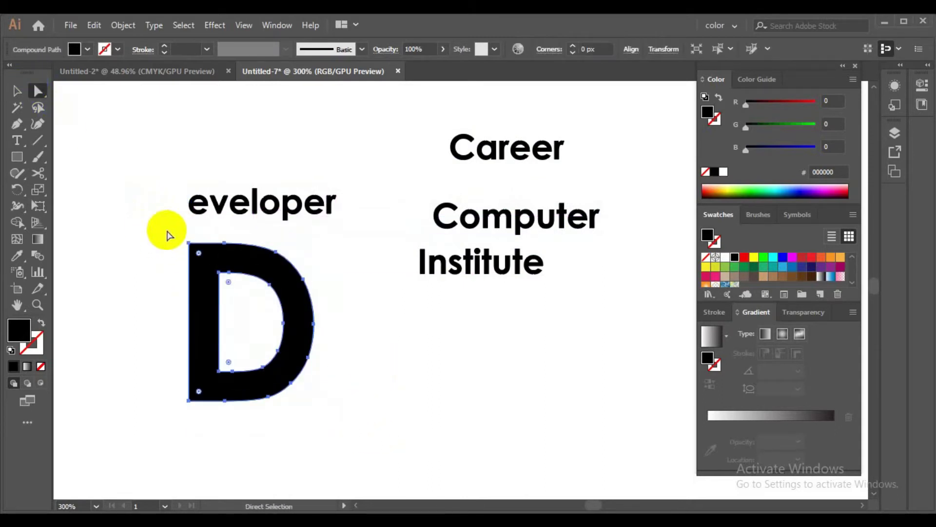
left_click(190, 242)
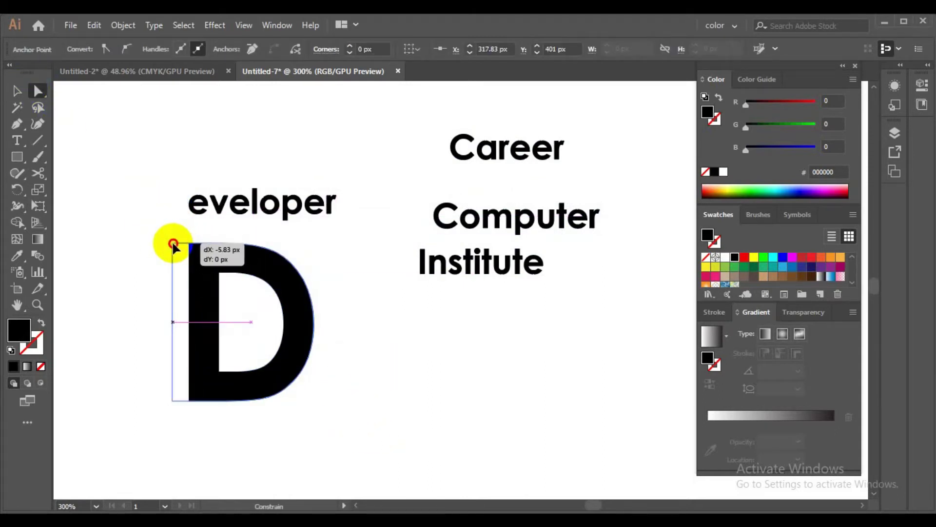
left_click_drag(173, 243, 174, 243)
key("v")
Place eveloper next to the enlarged D and draw a diagonal line across the D.
left_click_drag(167, 174, 344, 236)
left_click_drag(262, 211, 399, 385)
left_click_drag(400, 326, 400, 327)
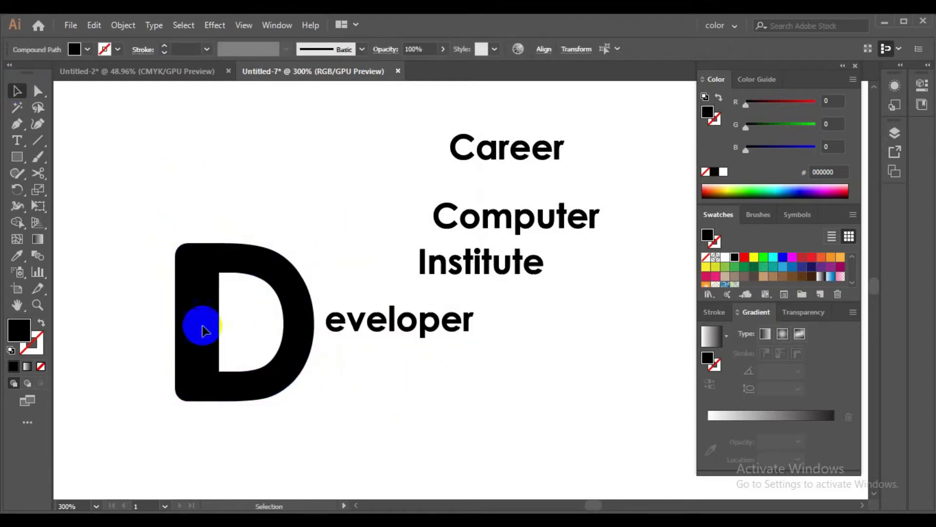
key("backslash")
left_click_drag(350, 279, 353, 278)
Divide the D along the diagonal line with Pathfinder and ungroup the pieces.
key("v")
left_click_drag(130, 245, 244, 302)
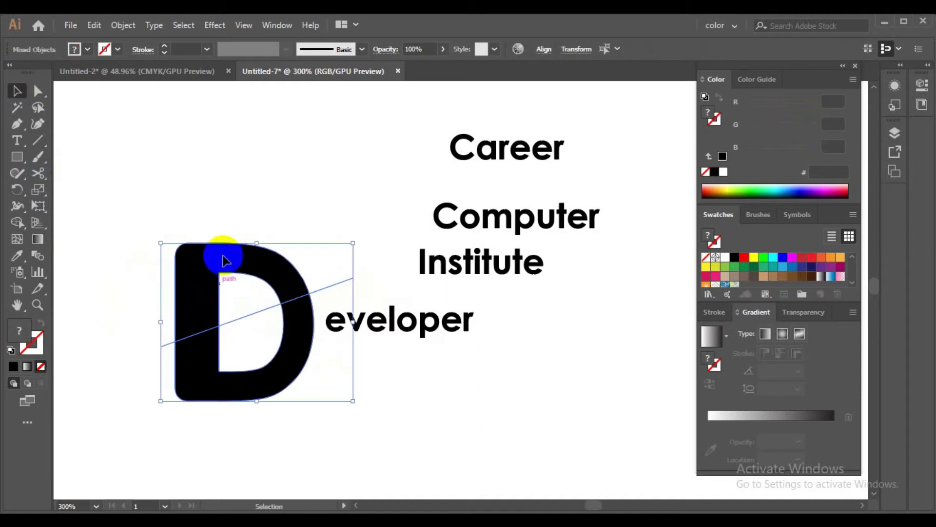
left_click(277, 25)
left_click(331, 435)
left_click(565, 94)
right_click(181, 266)
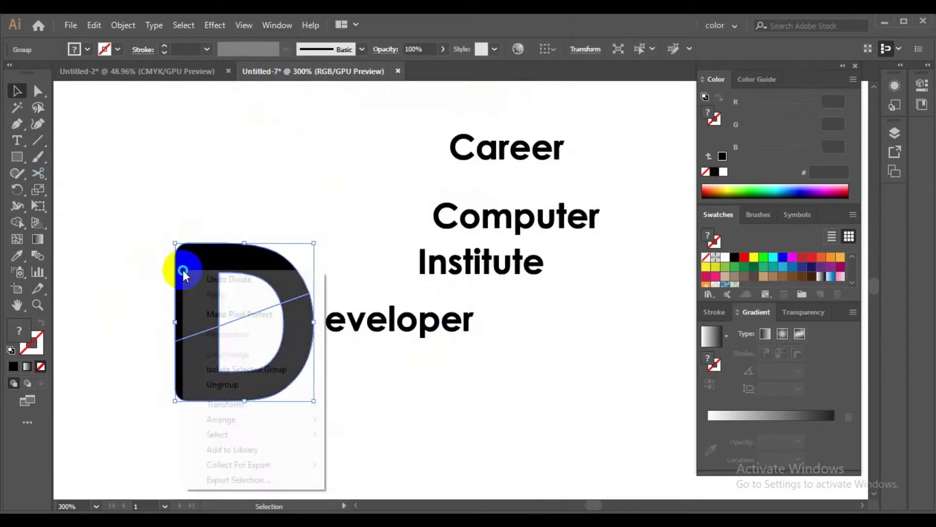
left_click(209, 350)
Fill the upper D piece medium blue and the lower piece navy 1B1464.
left_click(94, 152)
left_click(187, 285)
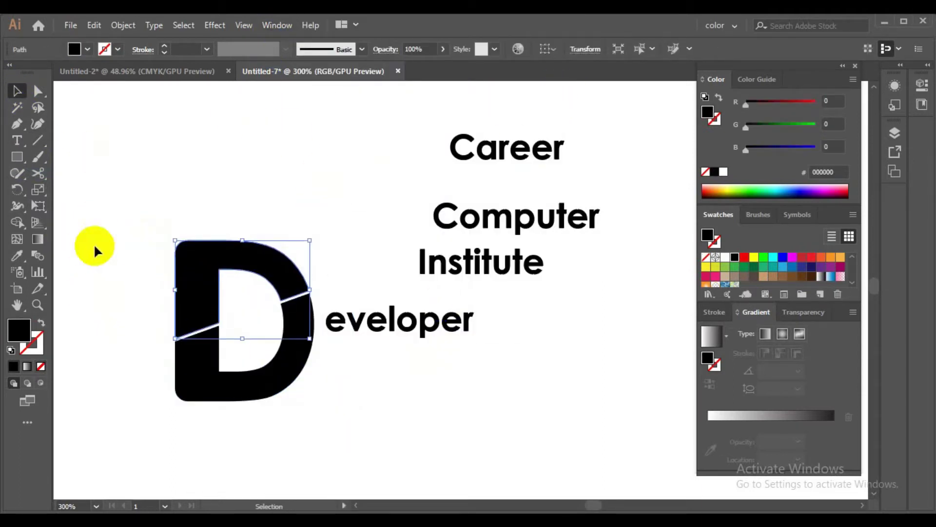
left_click(801, 267)
left_click(193, 367)
left_click(811, 267)
left_click(318, 364)
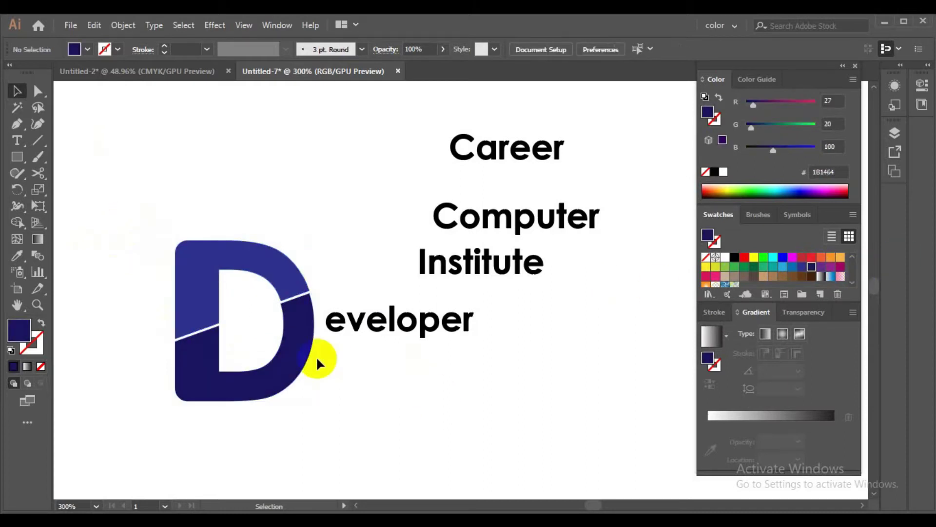
left_click(453, 345)
key("ctrl+equal")
key("ctrl+equal")
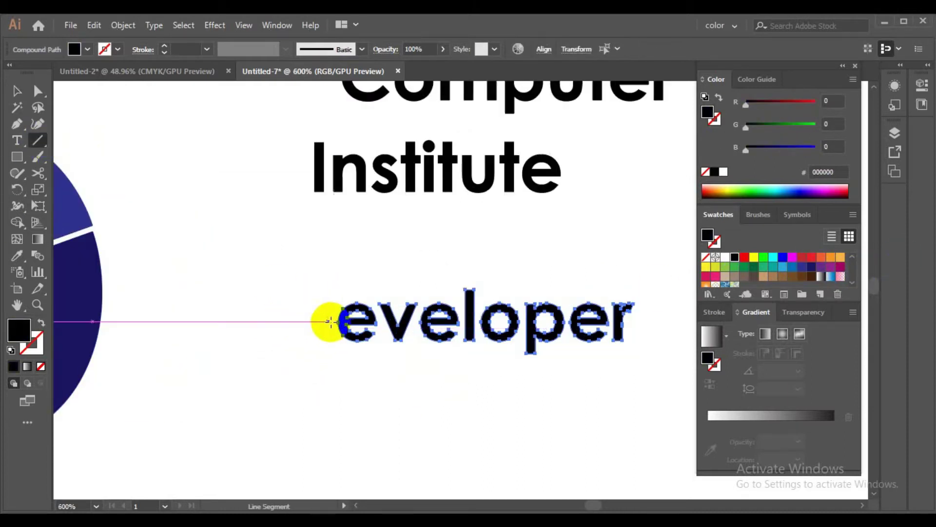
Divide eveloper along a horizontal line using Pathfinder Divide, then ungroup the pieces.
left_click_drag(330, 322, 648, 323)
key("ctrl+z")
key("v")
left_click(455, 322, "shift")
right_click(455, 324)
left_click(277, 25)
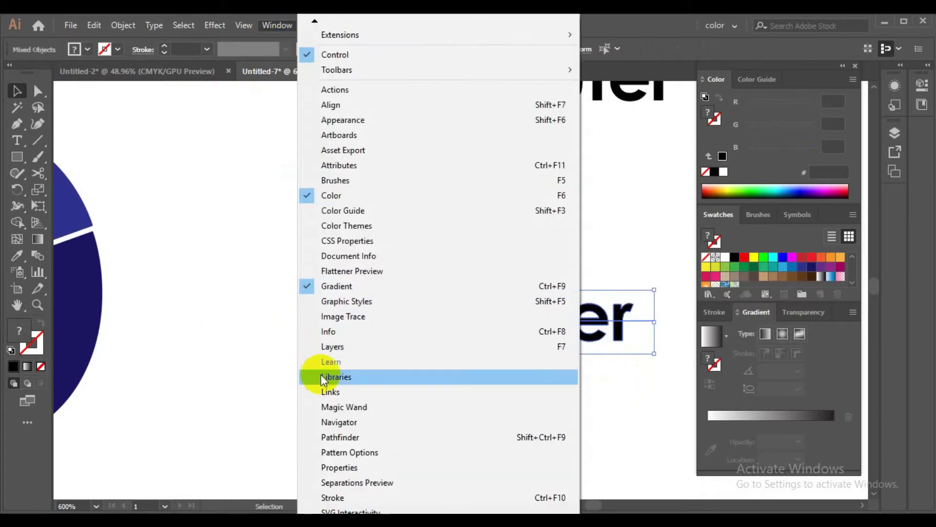
left_click(334, 376)
left_click(564, 92)
right_click(429, 84)
left_click(452, 198)
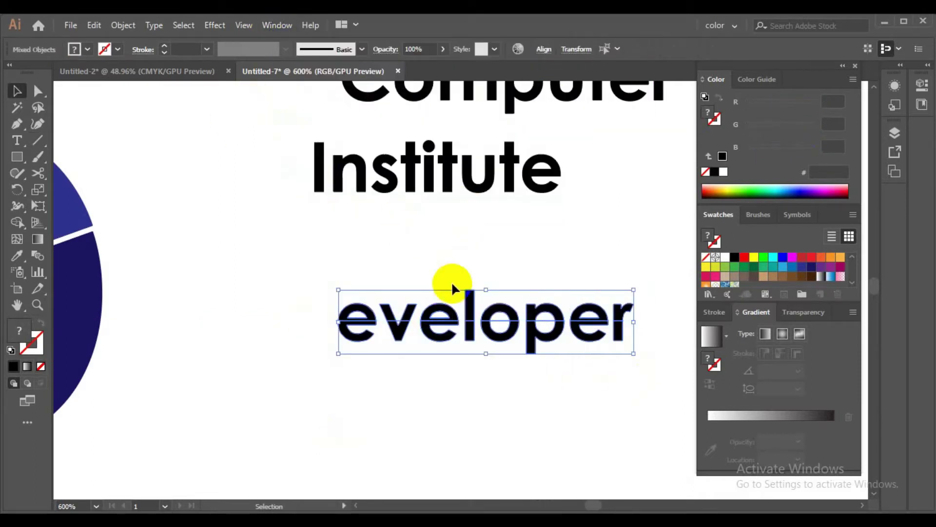
Shift the top half of eveloper up slightly to open a thin gap.
left_click_drag(330, 279, 633, 324)
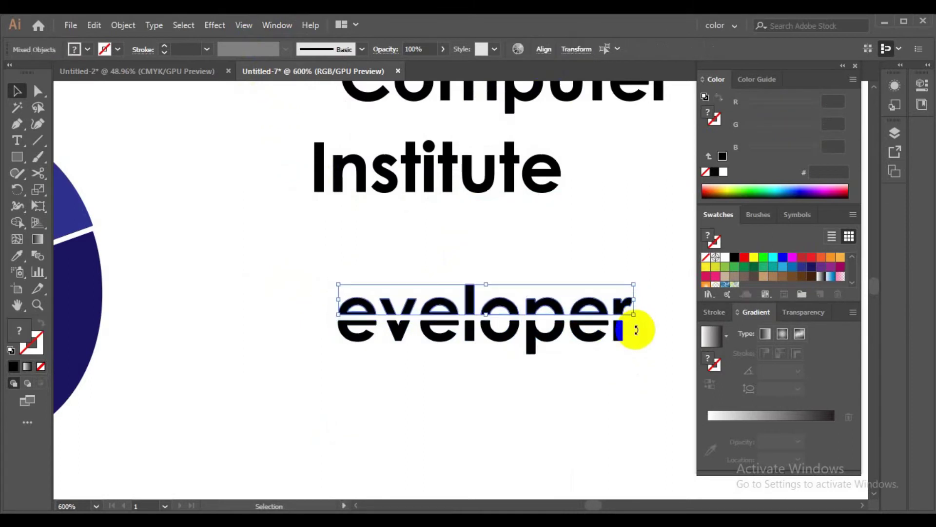
key("ctrl+plus")
left_click_drag(340, 293, 343, 293)
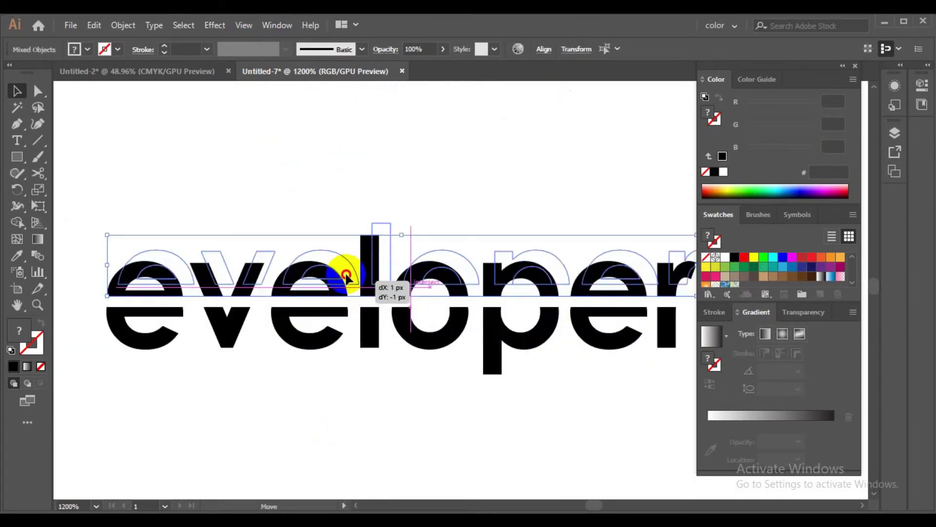
left_click(126, 362)
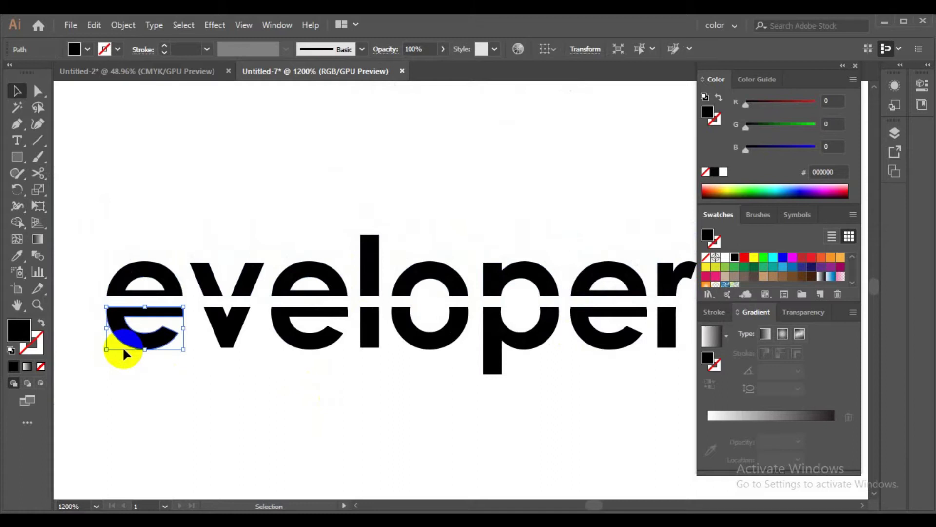
left_click(175, 356)
scroll(174, 355, "down", 2)
Colour eveloper's top halves 2E3192 and bottom halves 1B1464.
left_click_drag(109, 293, 462, 383)
left_click(462, 383)
left_click(432, 314)
left_click(802, 266)
left_click(478, 359)
left_click(266, 346)
left_click(812, 266)
left_click(573, 325)
scroll(509, 282, "down", 1)
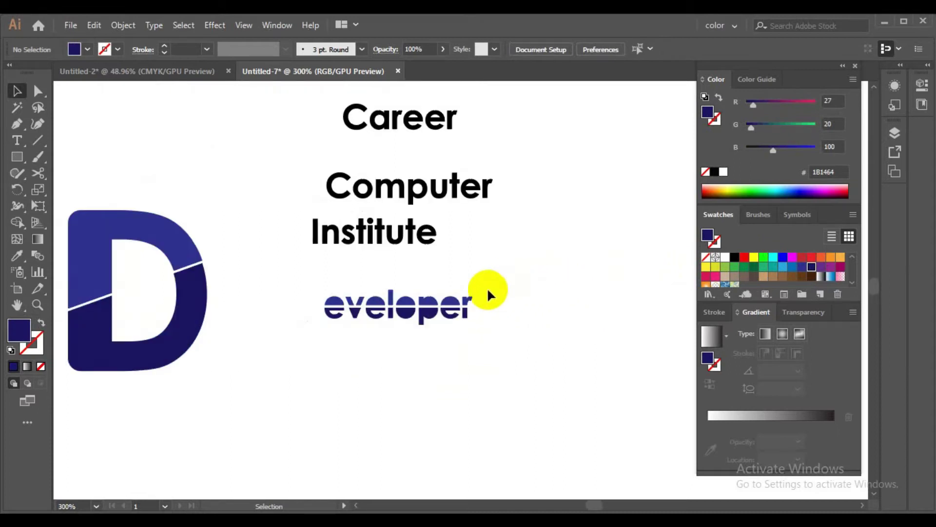
scroll(487, 288, "up", 1)
Delete the stray half-circle pieces inside the e, o and p of eveloper.
left_click_drag(141, 292, 476, 314)
left_click(40, 323)
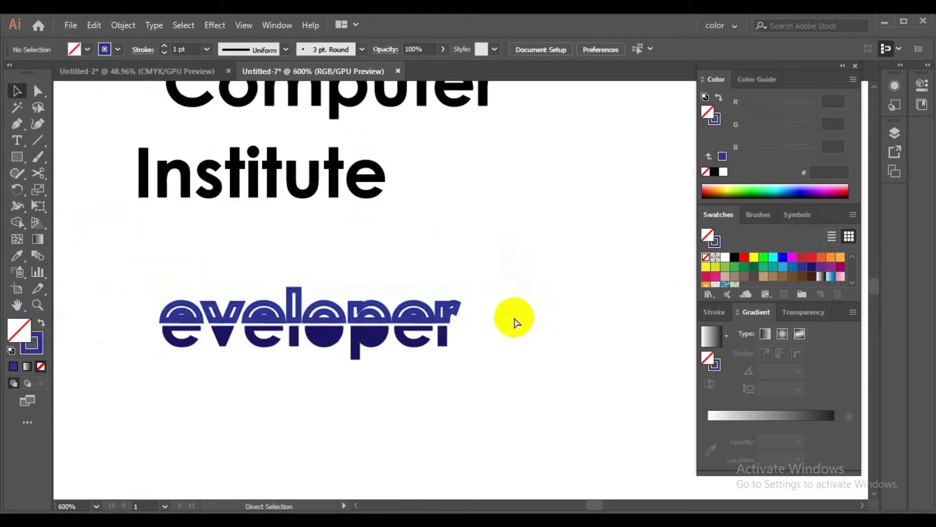
left_click(173, 313)
scroll(195, 344, "up", 5)
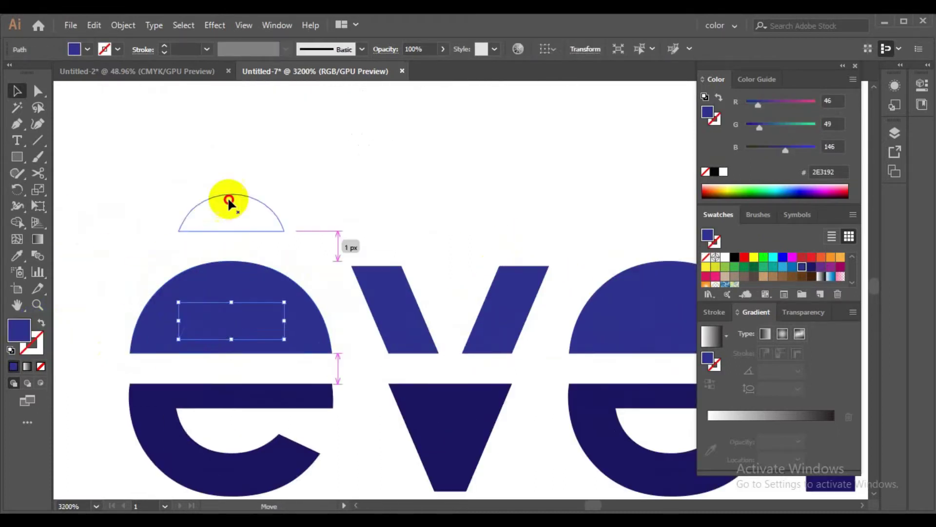
left_click_drag(229, 202, 255, 233)
scroll(342, 273, "right", 5)
double_click(400, 306)
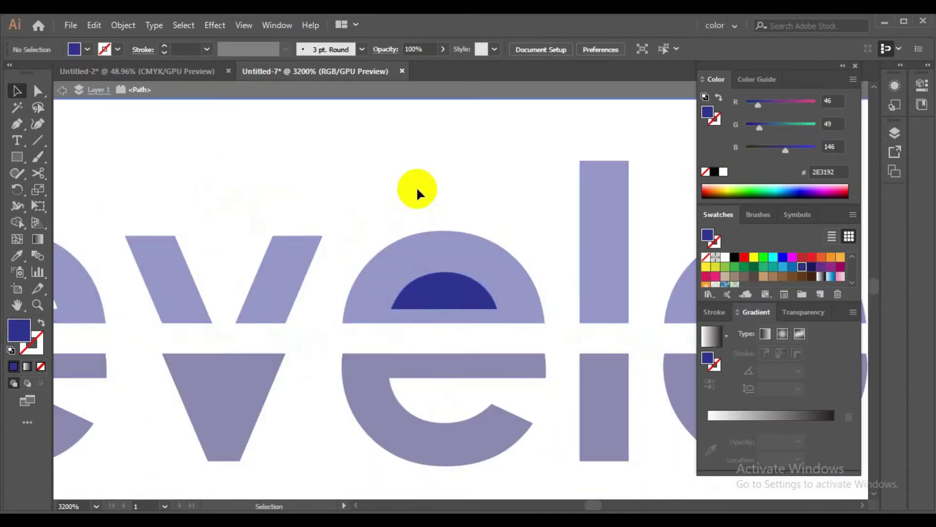
double_click(440, 288)
scroll(450, 215, "right", 5)
left_click(445, 286)
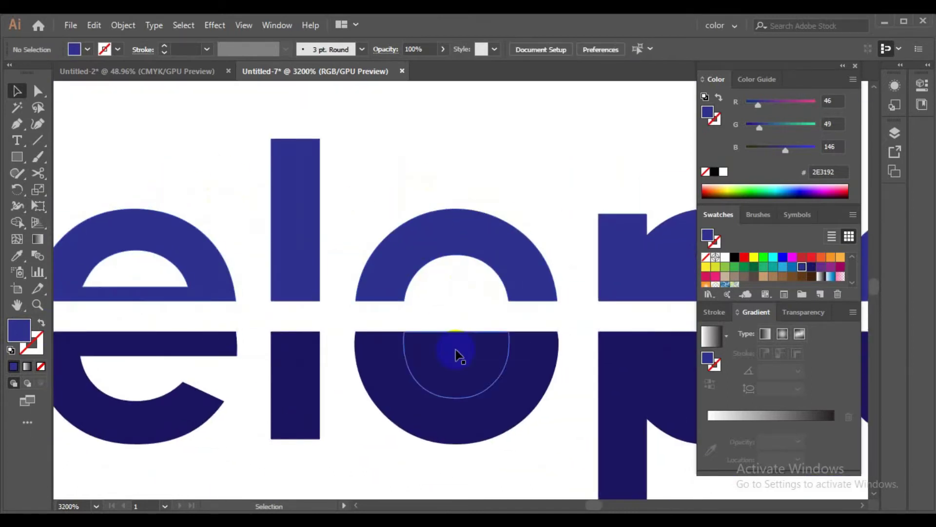
scroll(546, 192, "right", 5)
left_click(239, 228)
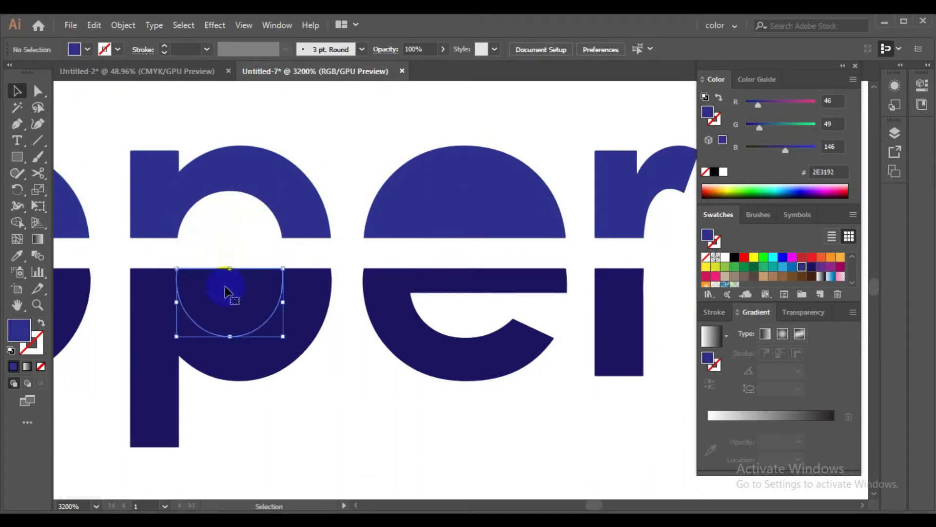
key("Delete")
Select the whole of eveloper and place it right beside the D.
scroll(323, 131, "left", 3)
scroll(549, 334, "down", 5)
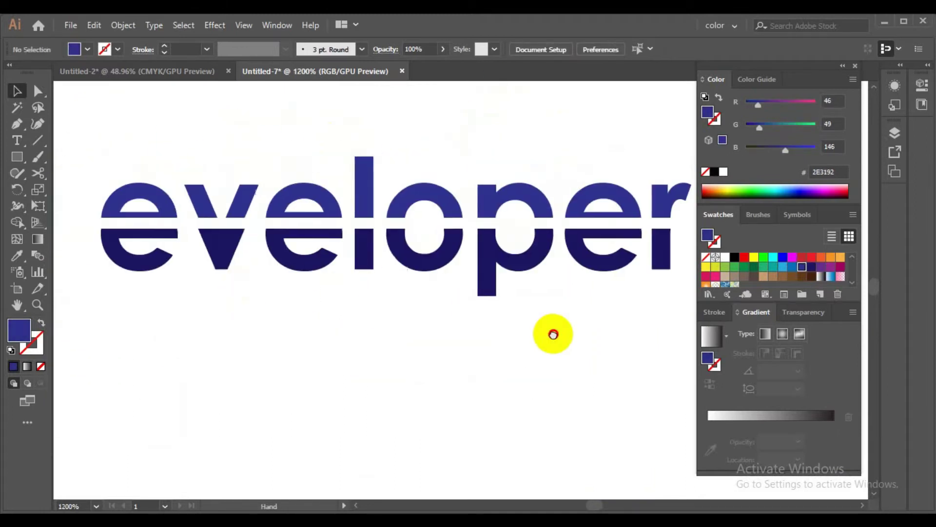
scroll(263, 247, "down", 5)
mouse_move(263, 247)
left_mouse_down()
mouse_move(419, 288)
mouse_move(271, 272)
left_mouse_up()
left_click(209, 347)
scroll(264, 335, "down", 1)
Pull a large C out of Career, size it, and move Computer Institute up.
mouse_move(324, 177)
left_mouse_down()
mouse_move(473, 310)
mouse_move(434, 312)
mouse_move(554, 418)
left_mouse_up()
right_click(477, 309)
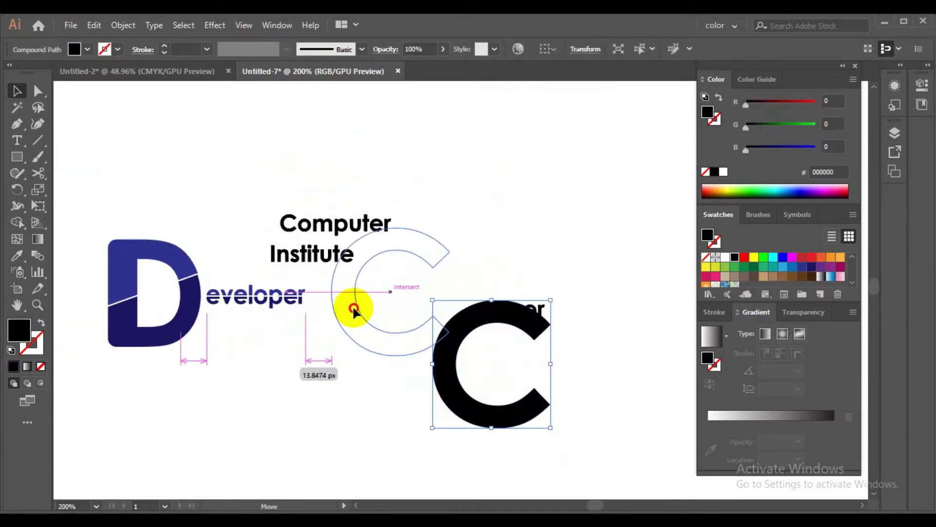
left_click_drag(456, 315, 351, 307)
left_click_drag(299, 264, 324, 160)
left_click(424, 341)
left_click_drag(433, 355, 416, 353)
left_click(273, 399)
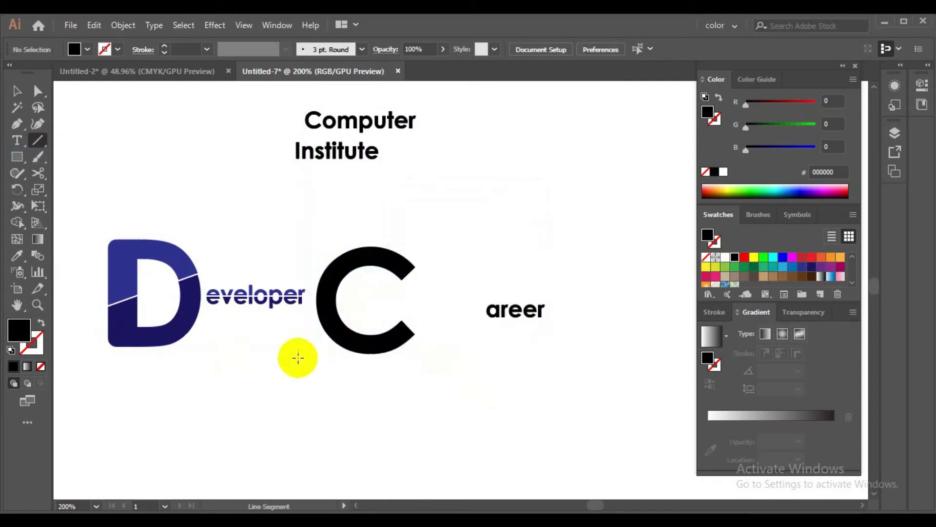
Divide the C along a diagonal line with Pathfinder and ungroup the pieces.
left_click_drag(305, 349, 440, 224)
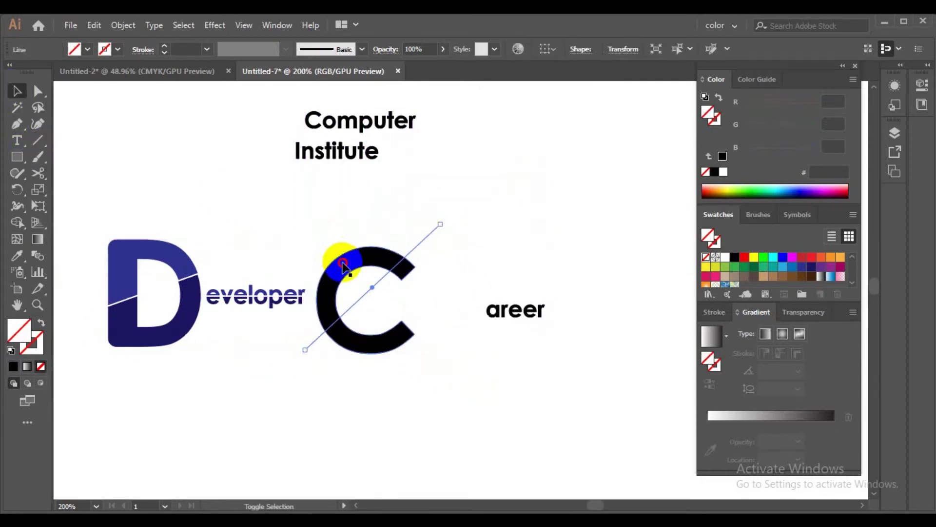
left_click(343, 266, "shift")
left_click(277, 25)
left_click(347, 436)
left_click(353, 177)
right_click(393, 254)
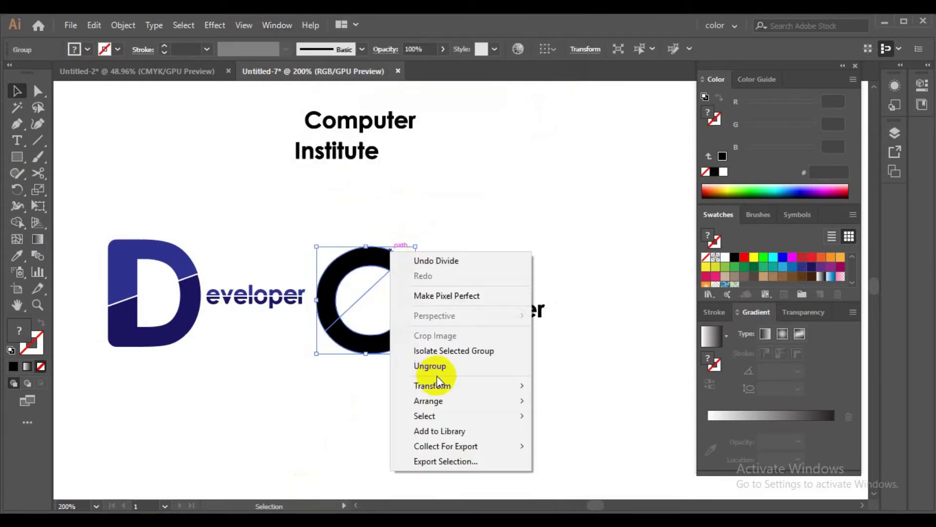
left_click(438, 376)
Fill the C's upper part blue and lower part dark blue, then enlarge areer.
left_click(795, 267)
left_click(385, 341)
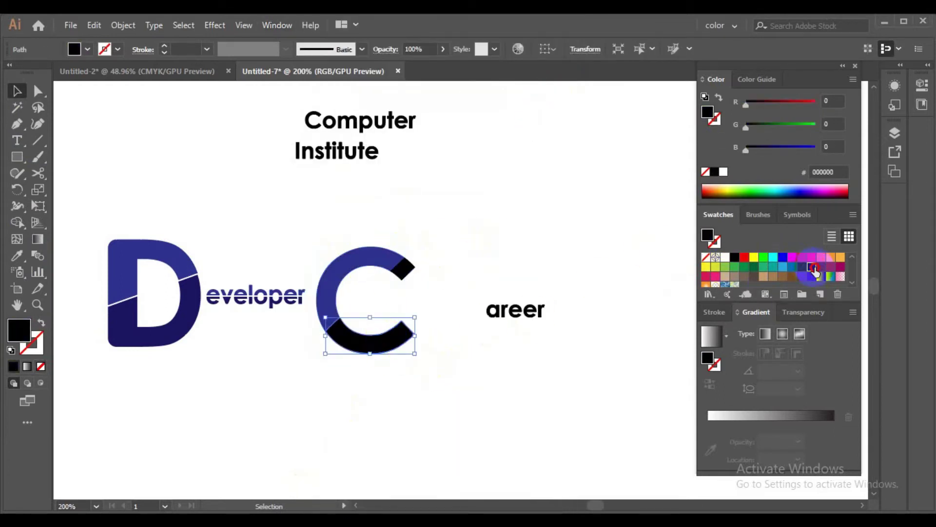
left_click(829, 278)
left_click_drag(558, 328, 583, 340)
Divide areer along a horizontal cut line using Pathfinder.
key("ctrl+plus")
key("ctrl+plus")
key("ctrl+plus")
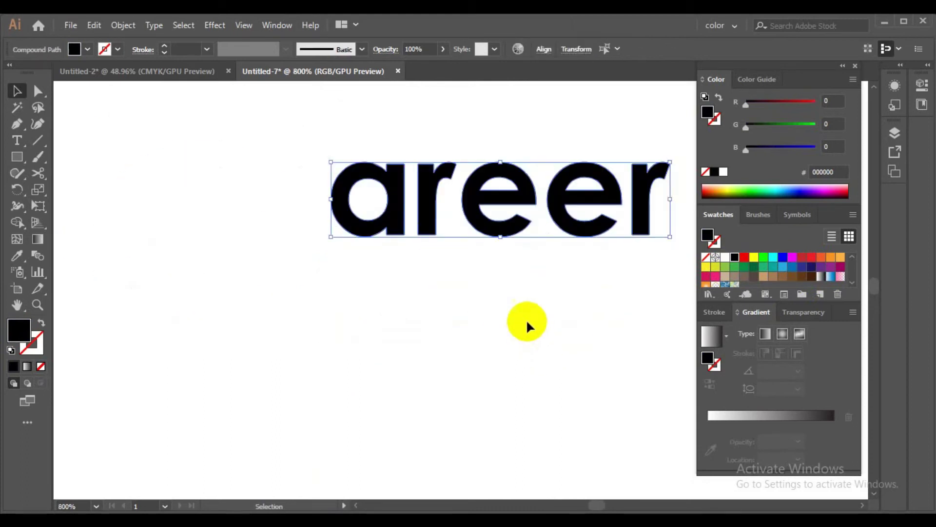
key("backslash")
left_click_drag(190, 215, 503, 209)
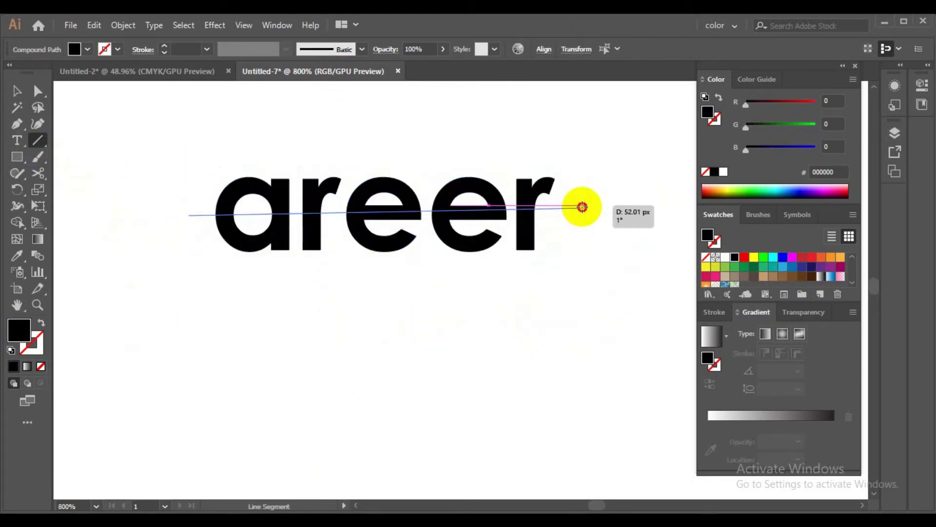
left_click_drag(582, 207, 582, 207)
key("v")
left_click(242, 199)
left_click(561, 195, "shift")
left_click(265, 25)
left_click(293, 312)
left_click(423, 149)
Colour areer's top half navy and bottom half darker navy 1B1464.
left_click(271, 297)
left_click(561, 198)
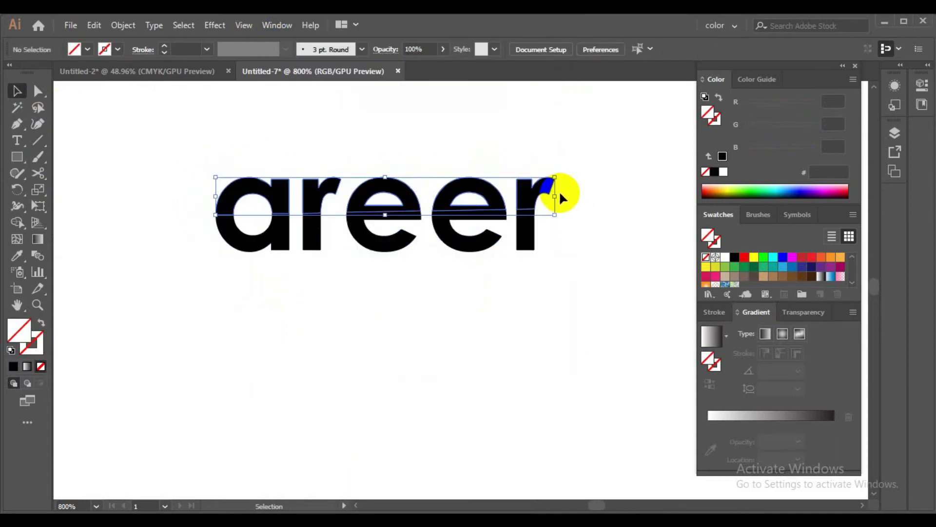
left_click(587, 273)
left_click(295, 243)
left_click(477, 209)
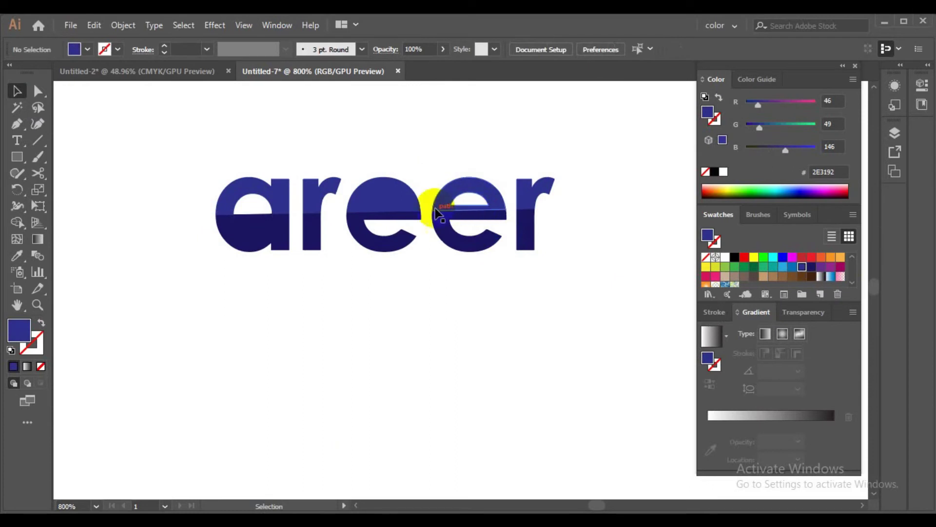
scroll(232, 169, "down", 2)
left_click(242, 190)
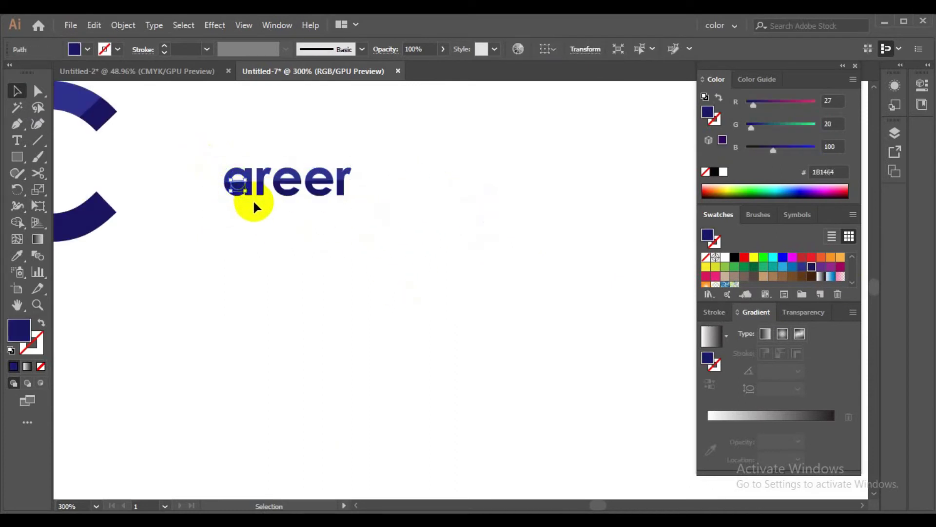
Move areer into the opening of the C and nudge it slightly left.
scroll(313, 208, "down", 3)
left_click_drag(303, 198, 285, 192)
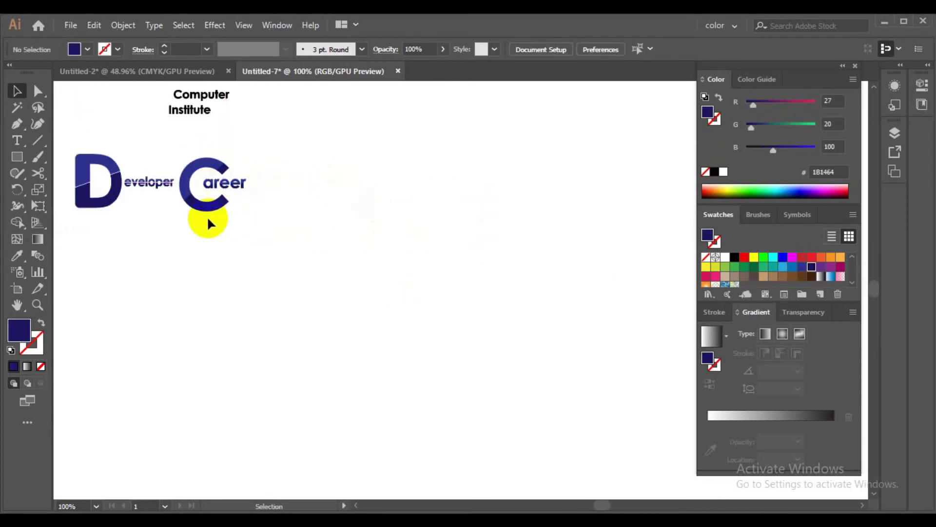
scroll(209, 220, "up", 4)
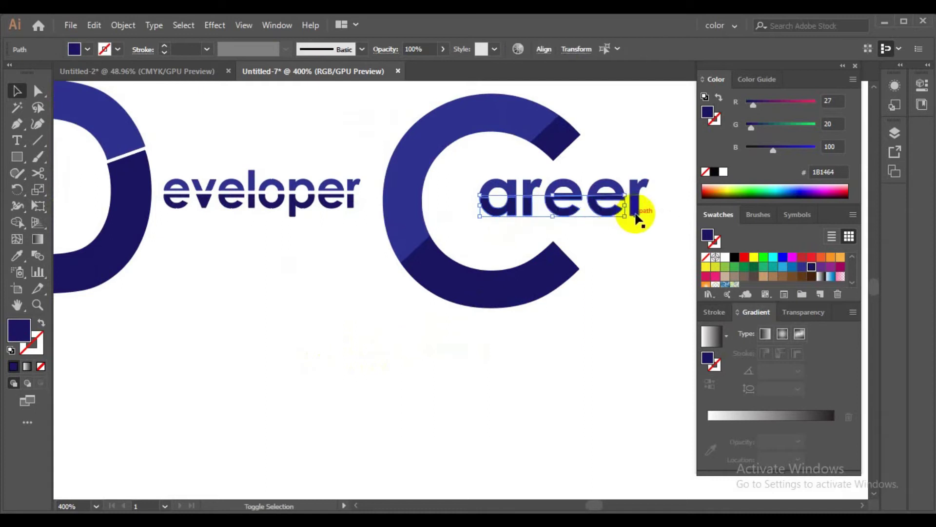
left_click(644, 234)
scroll(513, 268, "down", 2)
scroll(457, 243, "down", 1)
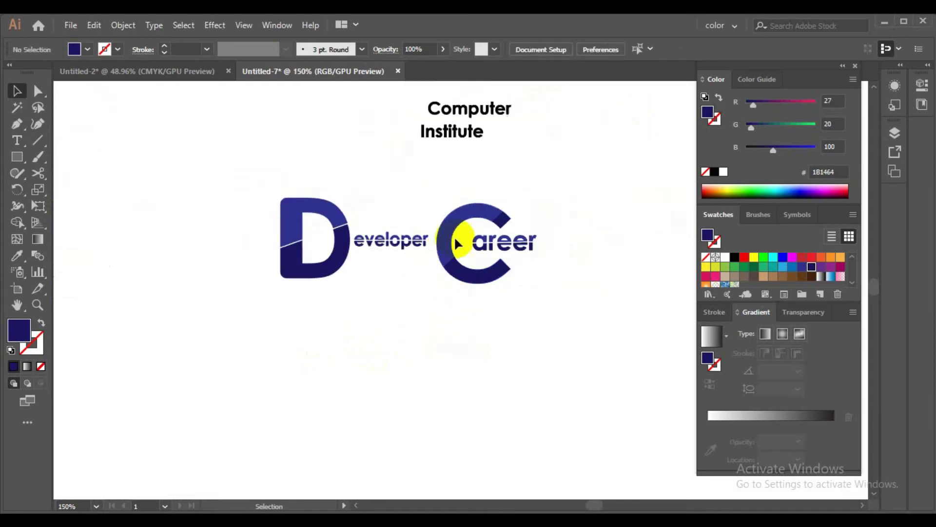
left_click(519, 247)
key("shift+Left")
left_click(588, 246)
Move Computer and Institute onto one line below the D.
mouse_move(501, 111)
left_mouse_down()
mouse_move(401, 292)
mouse_move(413, 279)
left_mouse_up()
scroll(373, 276, "up", 5)
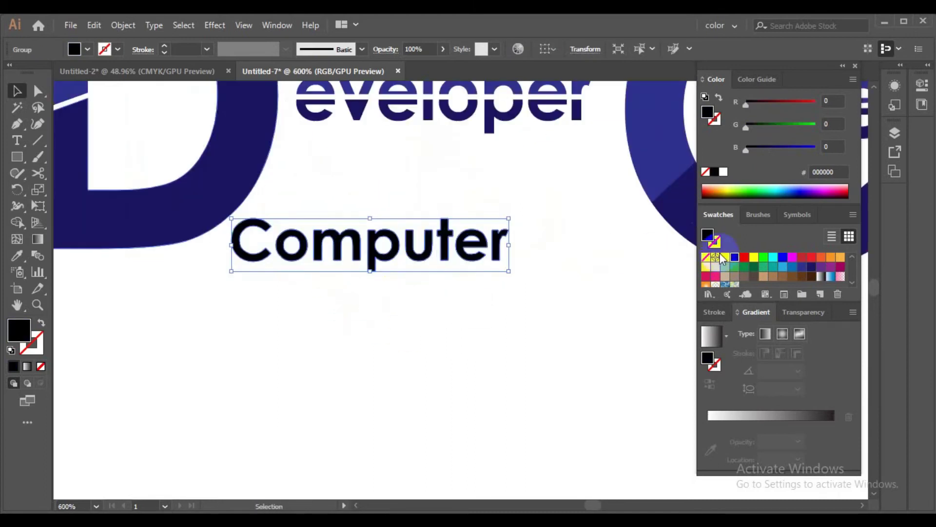
left_click(520, 307)
scroll(429, 235, "down", 4)
left_click(488, 115)
left_click_drag(521, 142, 456, 339)
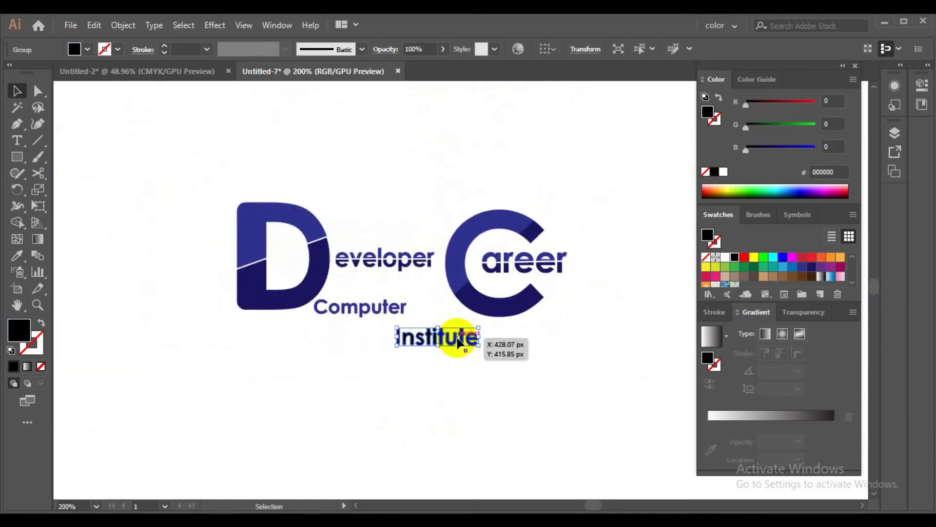
mouse_move(406, 307)
left_mouse_down()
mouse_move(396, 314)
mouse_move(446, 344)
left_mouse_up()
left_click(439, 326)
Align the Computer Institute text, then align the split D group with the text.
left_click(548, 48)
left_click(513, 100)
left_click(371, 256)
left_click(267, 292)
left_click(422, 270)
left_click(267, 285)
left_click(548, 49)
left_click(466, 93)
Align areer vertically with the C and zoom out to view the whole logo.
left_click(561, 263)
right_click(486, 255)
left_click(526, 341)
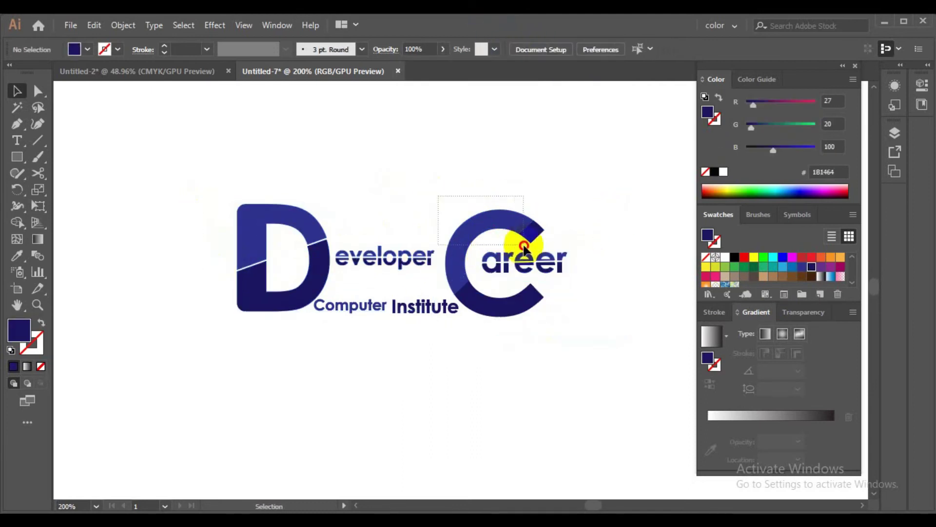
left_click(544, 49)
left_click(514, 88)
left_click(594, 166)
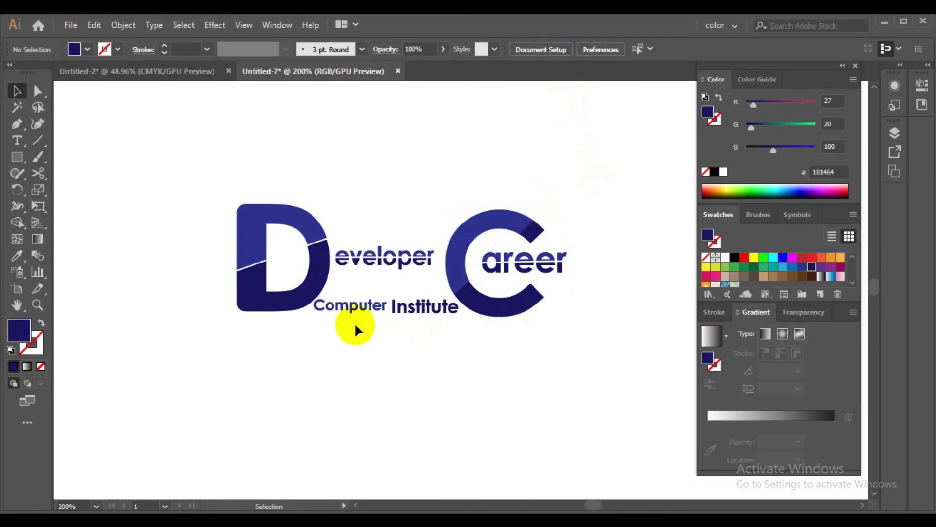
key("ctrl+minus")
Group all the logo parts, enlarge the group proportionally, and move it right.
left_click_drag(277, 246, 531, 366)
key("ctrl+g")
key("ctrl+0")
left_click_drag(282, 241, 630, 425)
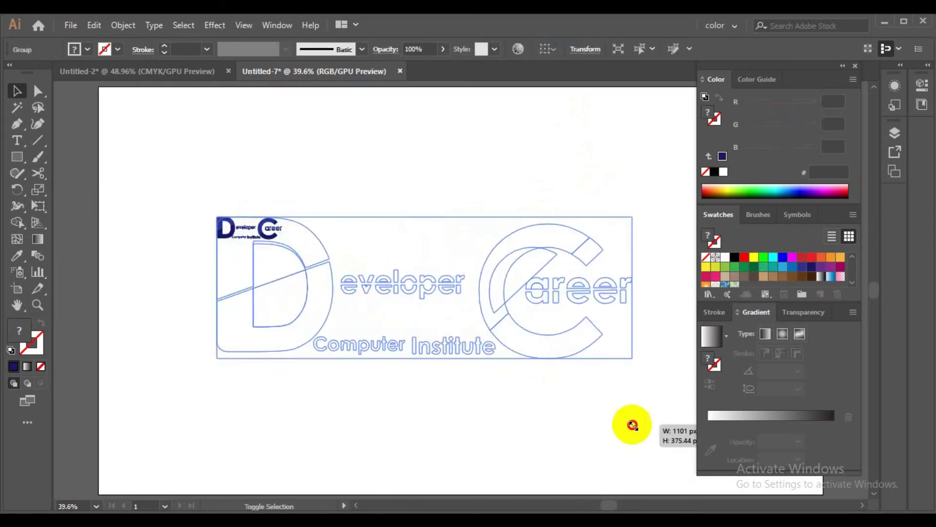
key("ctrl+shift+a")
left_click(843, 65)
left_click(573, 341)
left_click_drag(658, 366, 675, 408)
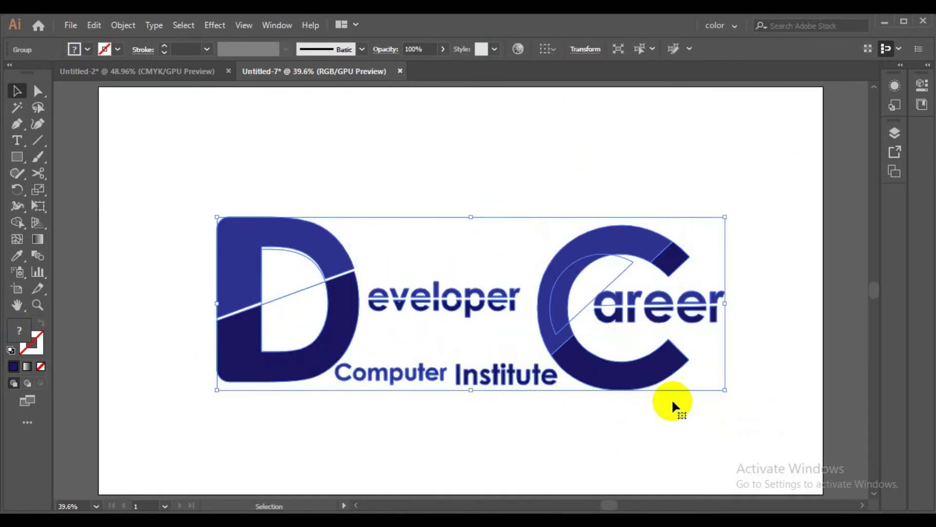
left_click_drag(732, 396, 564, 355)
left_click_drag(302, 312, 522, 314)
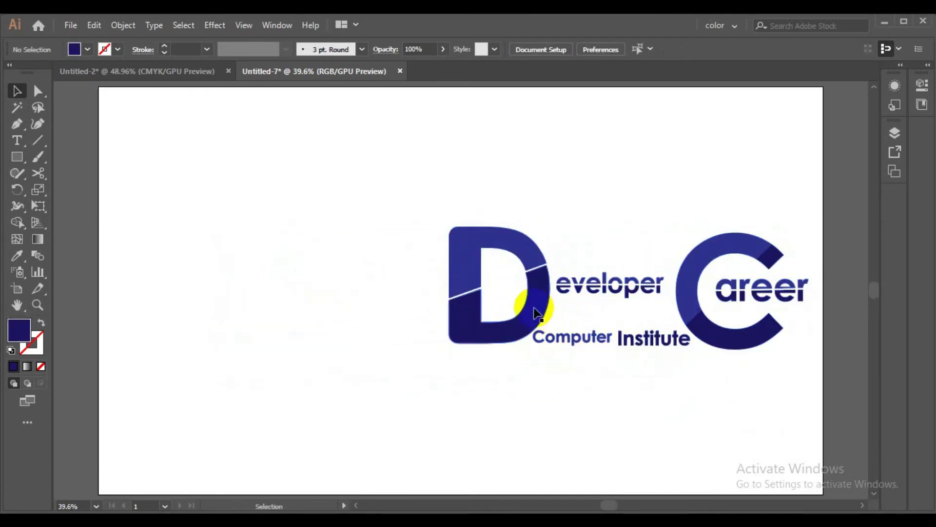
Copy the DC badge from Untitled-2 into Untitled-7, resize it, and place it upper right.
key("ctrl+Tab")
left_click_drag(266, 154, 482, 288)
key("ctrl+c")
left_click(272, 71)
key("ctrl+v")
mouse_move(499, 321)
left_mouse_down()
mouse_move(391, 220)
mouse_move(581, 418)
mouse_move(784, 314)
left_mouse_up()
left_click_drag(812, 351, 775, 229)
left_click_drag(693, 166, 722, 171)
left_click(417, 198)
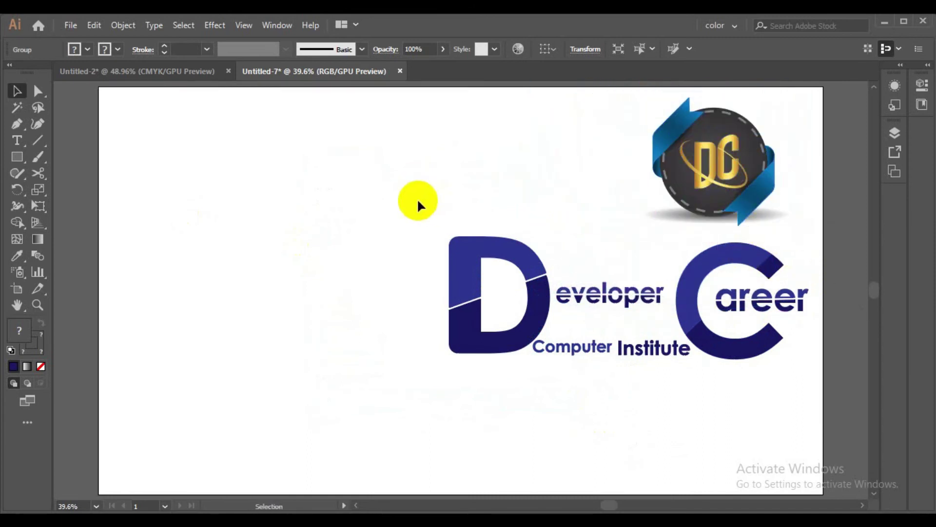
left_click(617, 361)
left_click(277, 25)
left_click(14, 140)
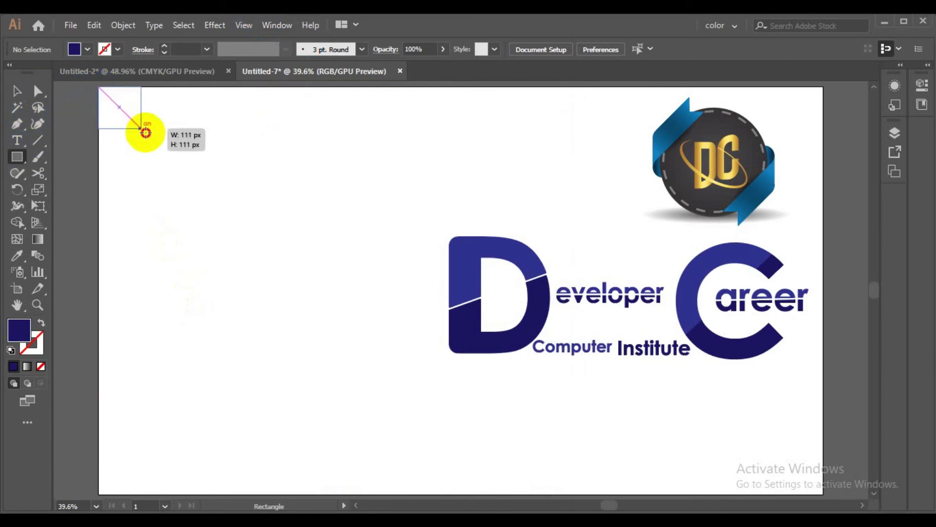
Draw a full-artboard rectangle, fill it light lavender, and send it behind the logo.
left_click_drag(145, 132, 824, 494)
double_click(19, 330)
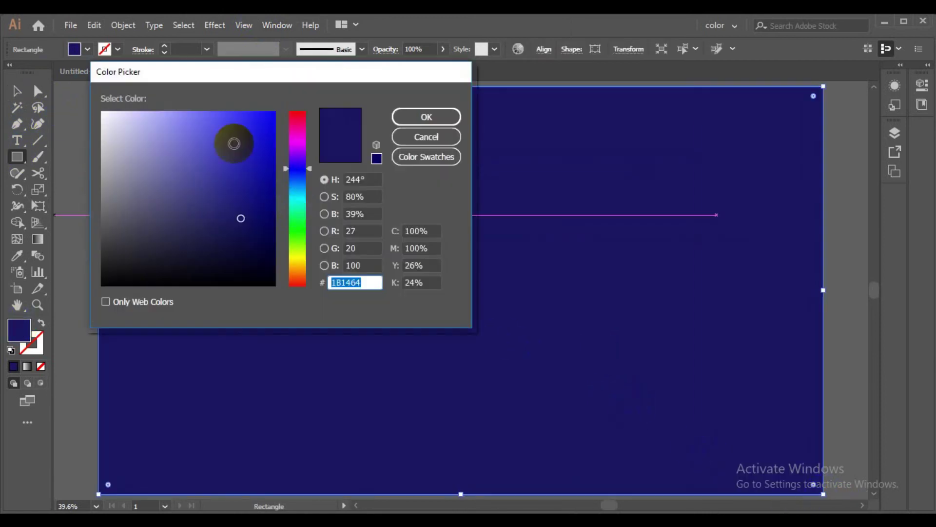
left_click(425, 115)
right_click(412, 258)
left_click(235, 224)
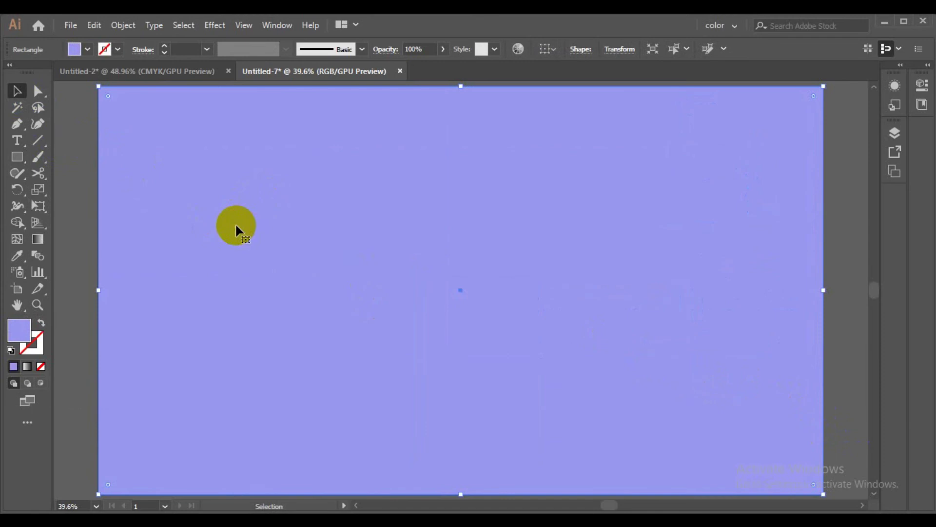
right_click(235, 223)
left_click(433, 486)
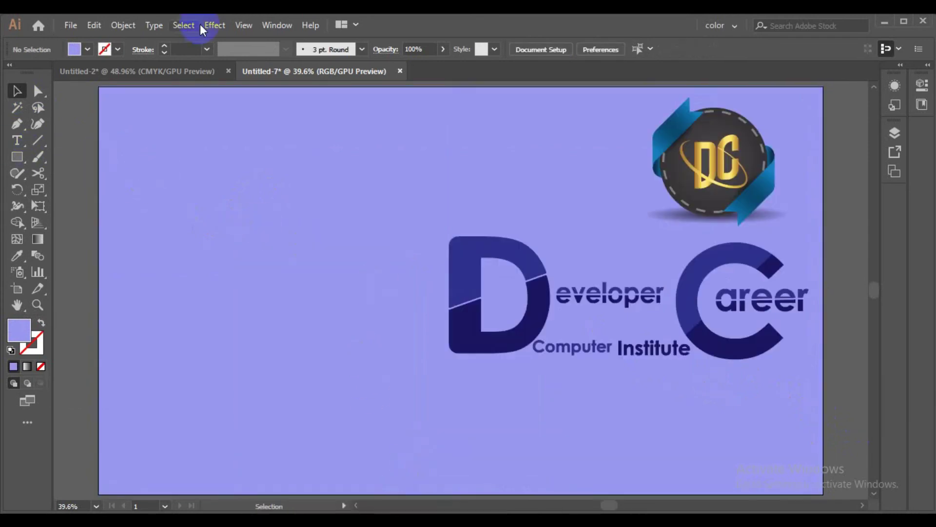
Apply a gold gradient fill to the background rectangle from the Swatches panel.
left_click(277, 25)
left_click(334, 498)
left_click(680, 251)
left_click(745, 272)
left_click(64, 92)
left_click(855, 66)
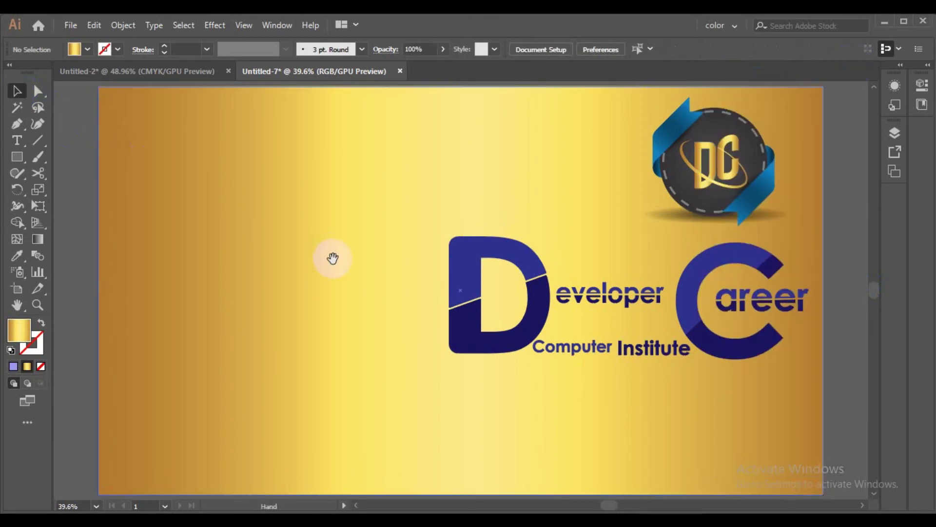
scroll(335, 261, "up", 3)
scroll(335, 262, "down", 2)
scroll(368, 288, "down", 3)
scroll(368, 288, "up", 1)
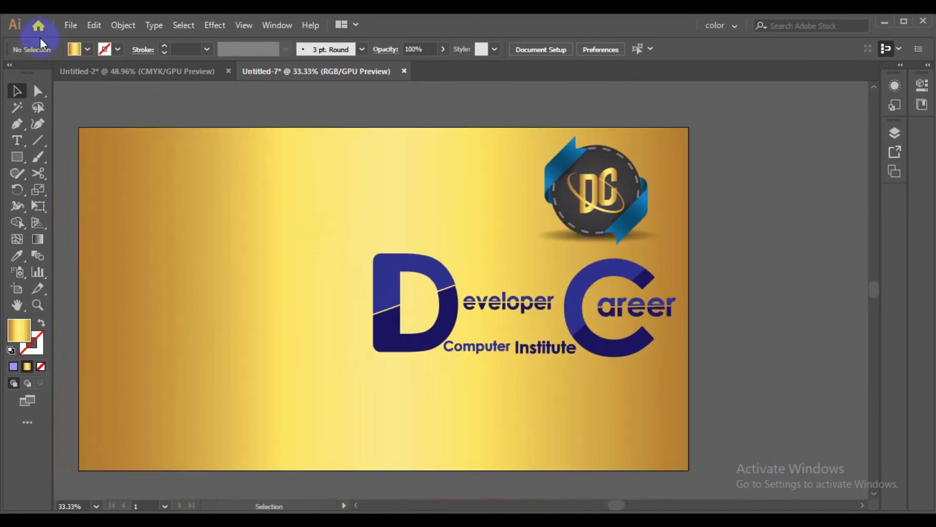
left_click(71, 25)
Start a JPEG export as Untitled-7.jpg and dismiss the resolution error.
left_click(360, 283)
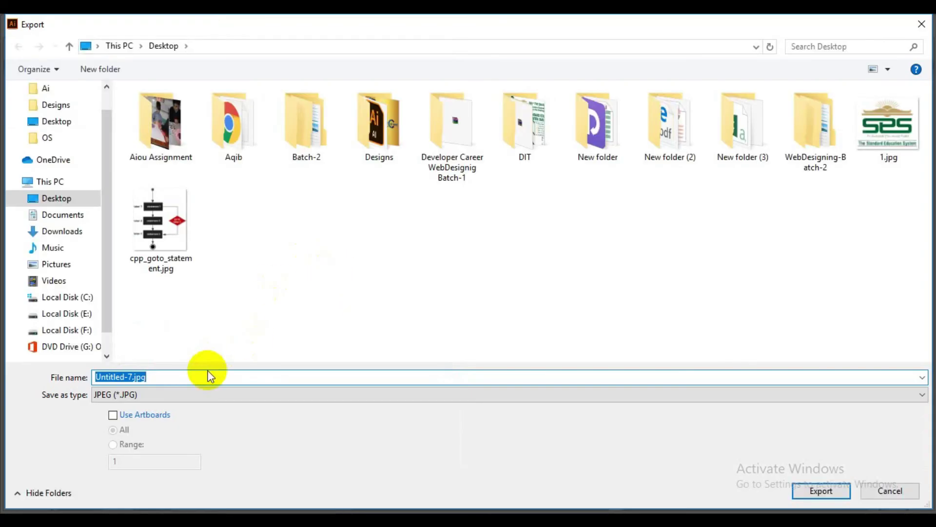
left_click(849, 491)
left_click(390, 282)
left_click(387, 347)
left_click(472, 383)
left_click(612, 286)
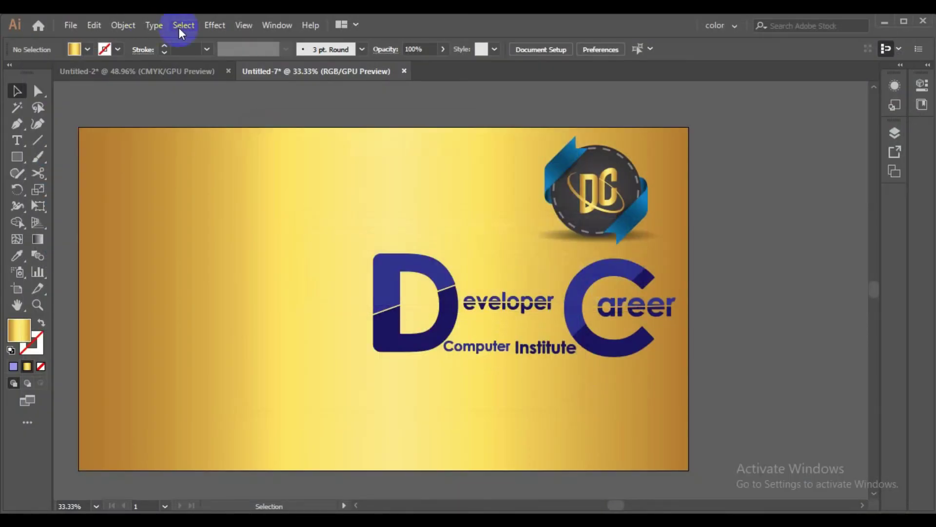
Re-export Untitled-7.jpg as a JPEG at maximum quality and 1000 ppi.
left_click(71, 25)
left_click(302, 281)
key("Return")
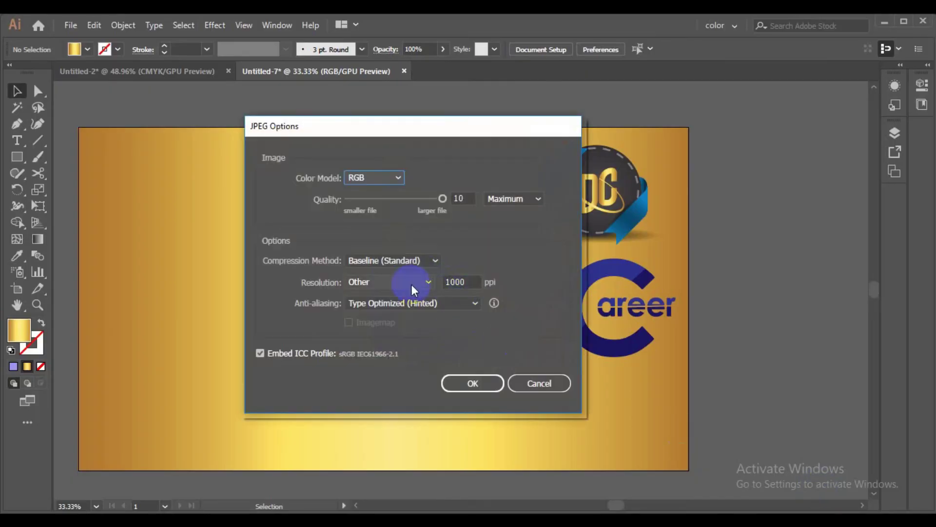
left_click(461, 381)
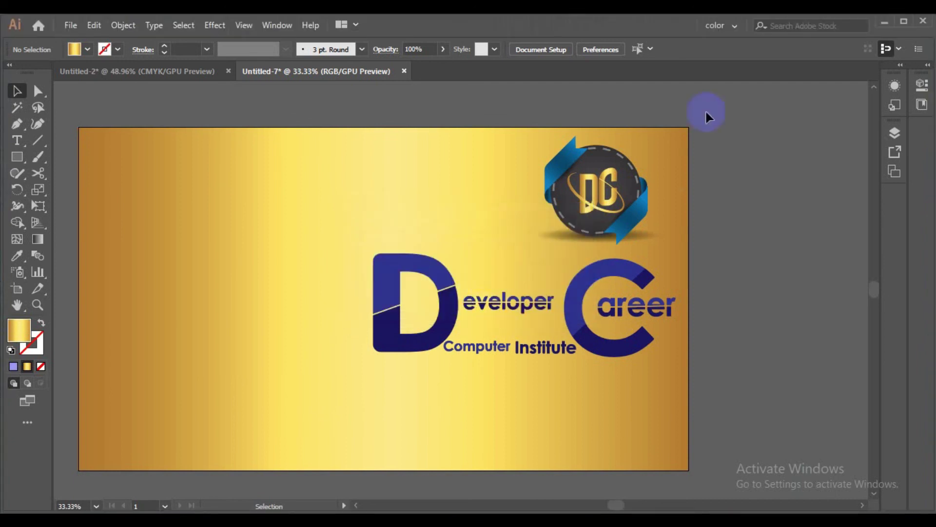
left_click(871, 22)
Open Untitled-7.jpg in Photo Viewer, set it as desktop background, and close the viewer.
double_click(333, 194)
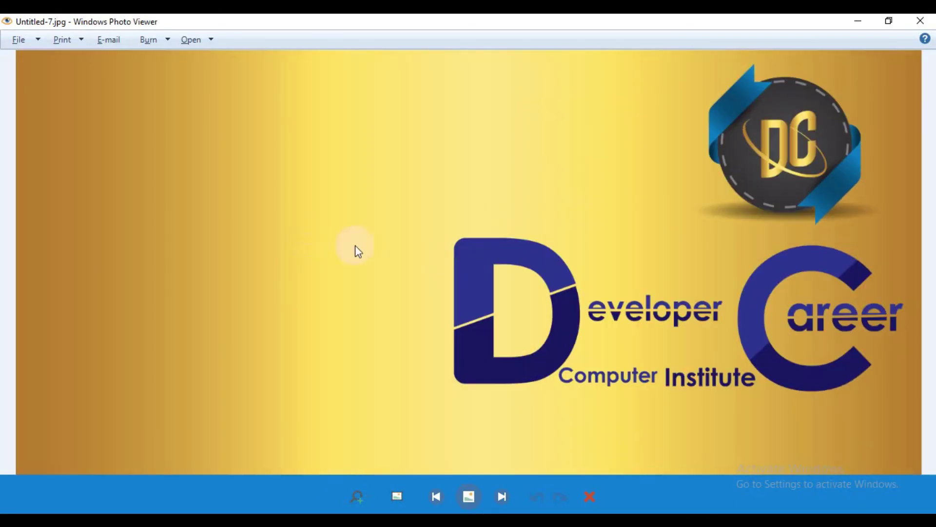
right_click(536, 149)
left_click(920, 21)
left_click(269, 161)
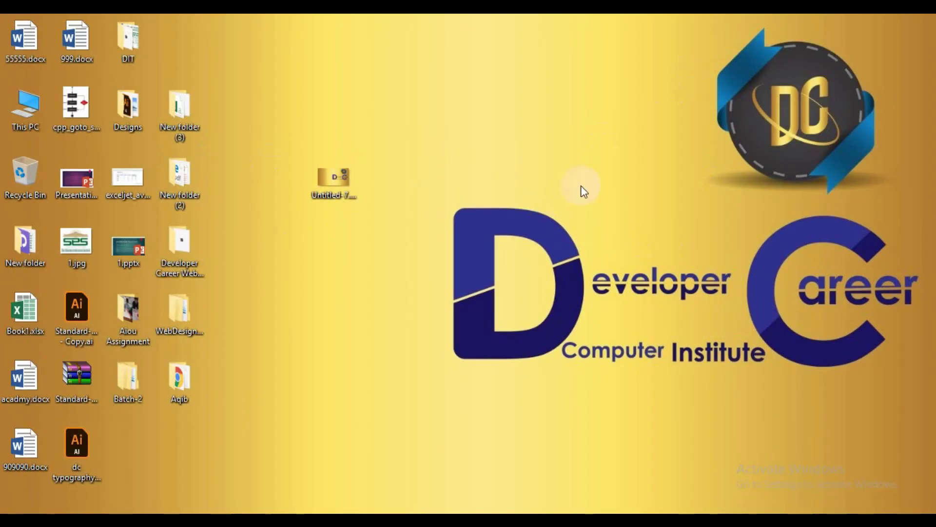